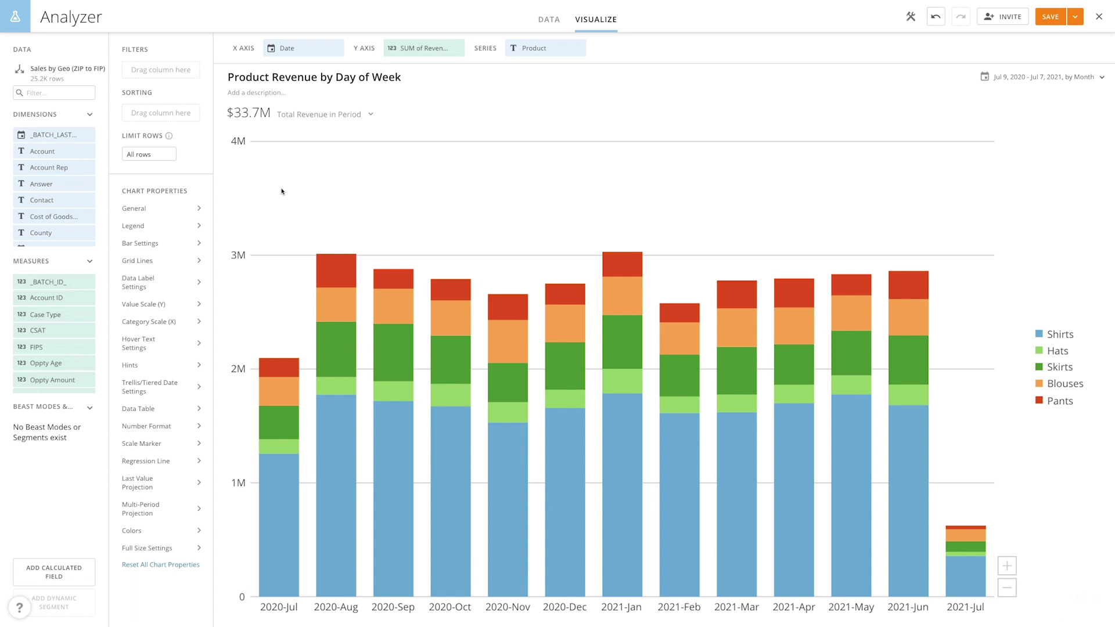
- Create and save a 'Day of Week Number' Beast Mode with formula DAYOFWEEK(`Date`)
{"action": "left_click", "coordinate": [58, 575]}
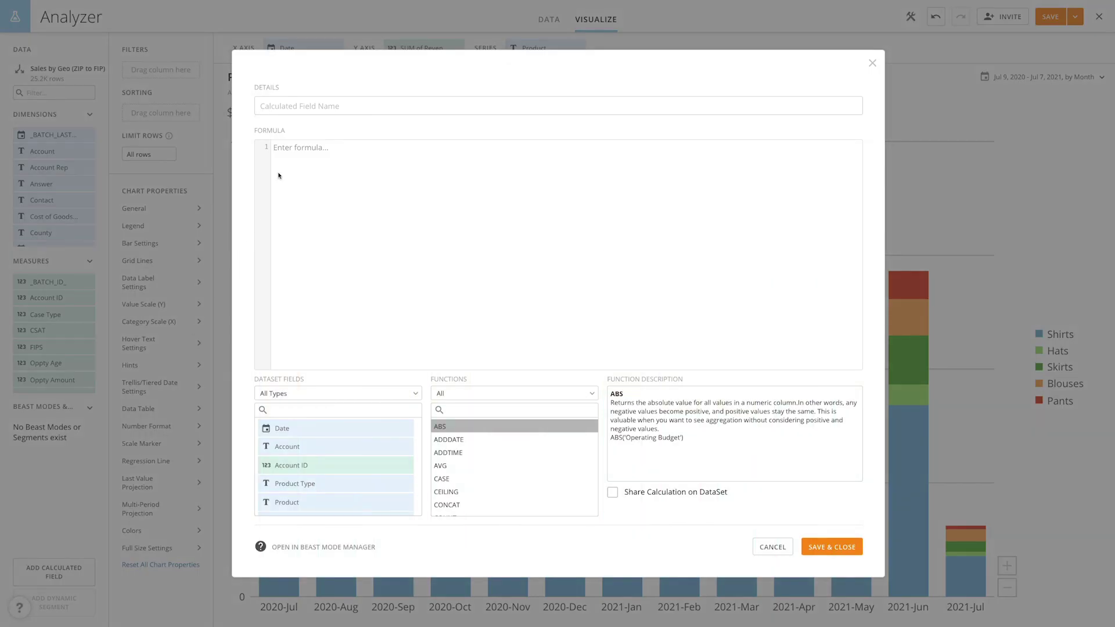
{"action": "left_click", "coordinate": [303, 108]}
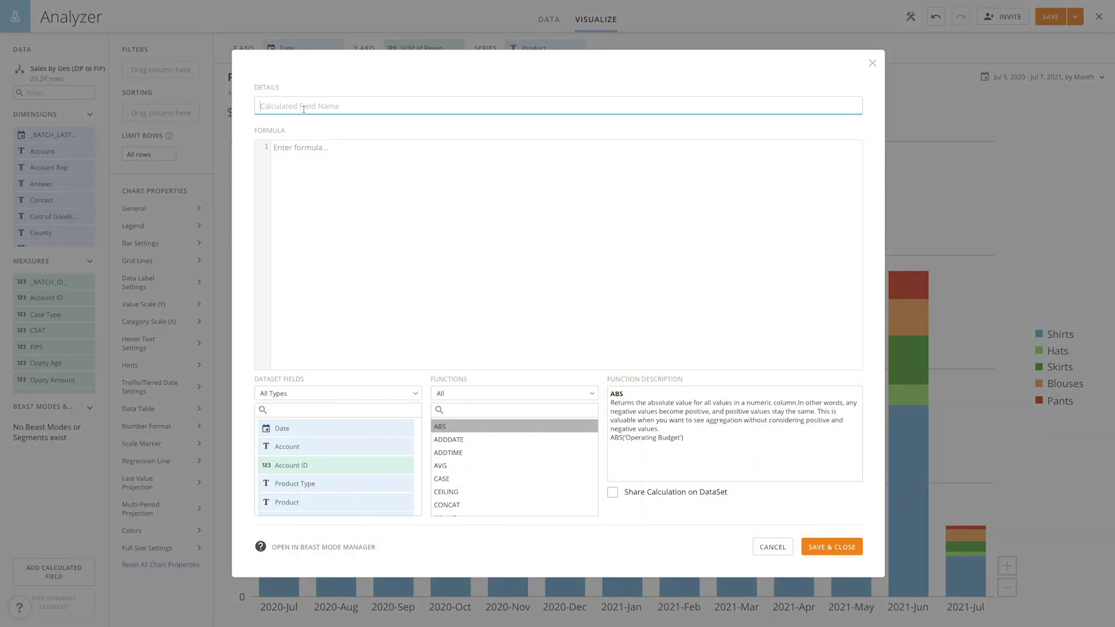
{"action": "type", "text": "Day of Week N"}
{"action": "type", "text": "umber"}
{"action": "key", "text": "Tab"}
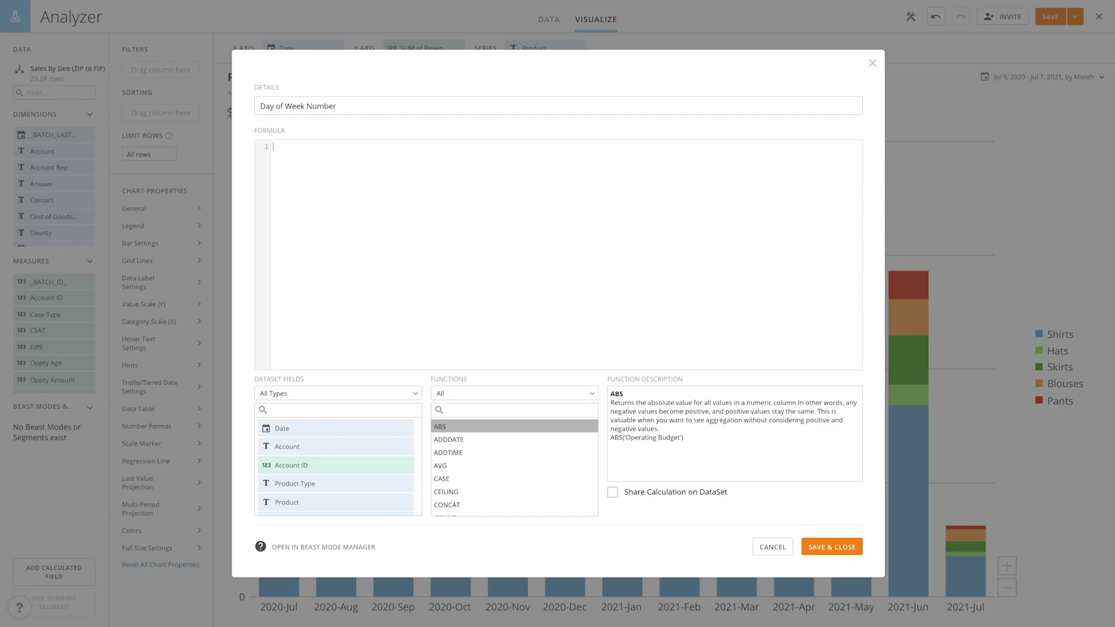
{"action": "type", "text": "dayofw"}
{"action": "key", "text": "Return"}
{"action": "type", "text": "Date"}
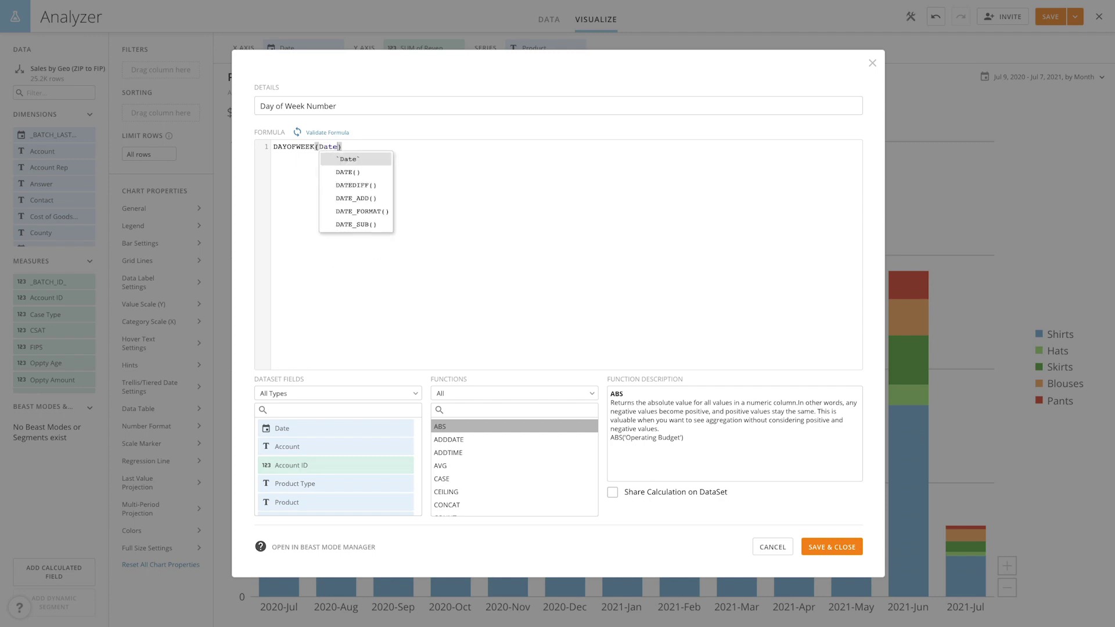
{"action": "key", "text": "Return"}
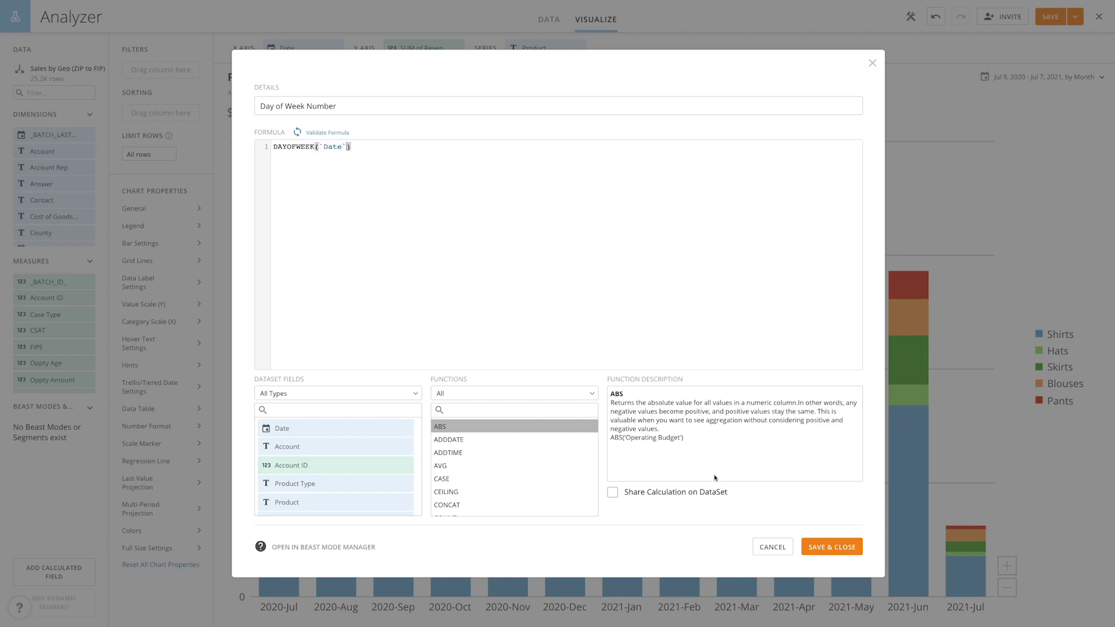
{"action": "left_click", "coordinate": [824, 545]}
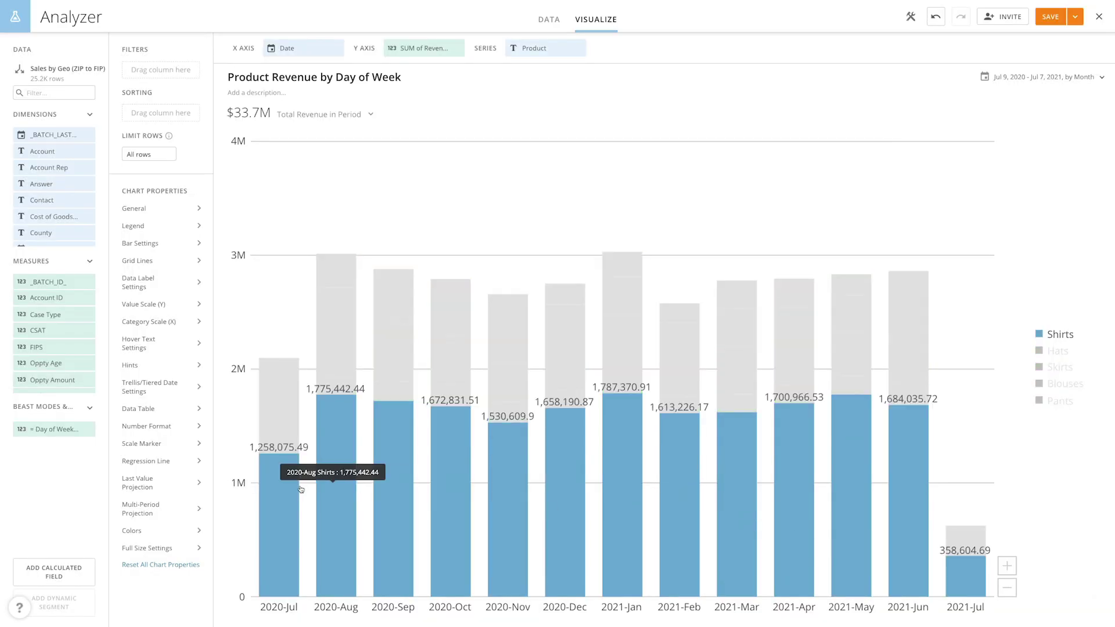
- Replace Date on the X Axis with the Day of Week Number field
{"action": "left_click_drag", "start_coordinate": [80, 420], "coordinate": [314, 40]}
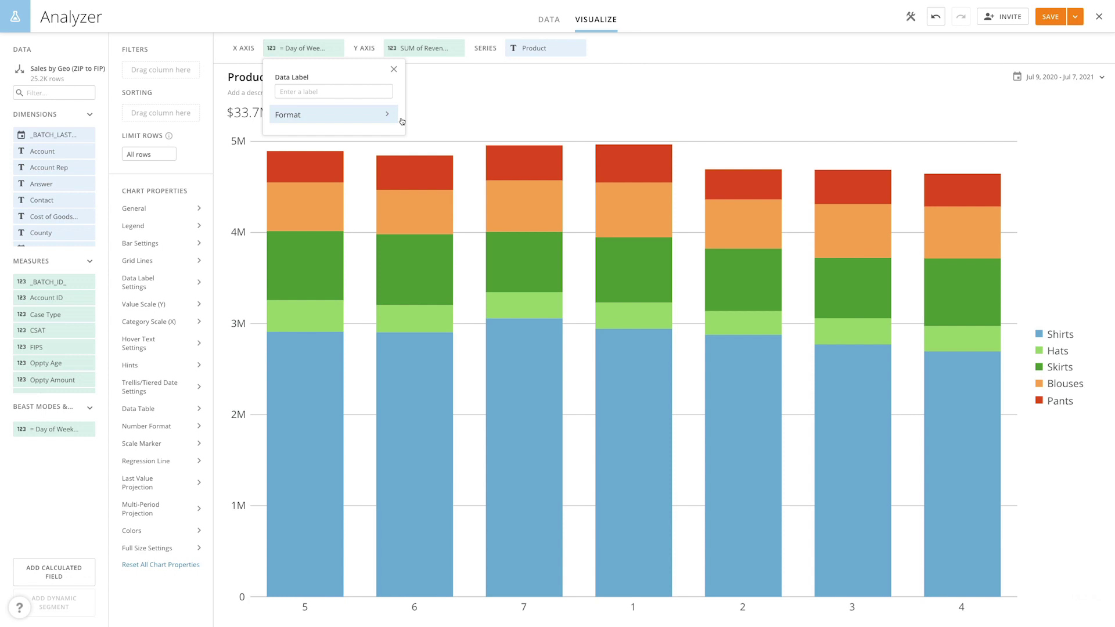
{"action": "left_click", "coordinate": [423, 131]}
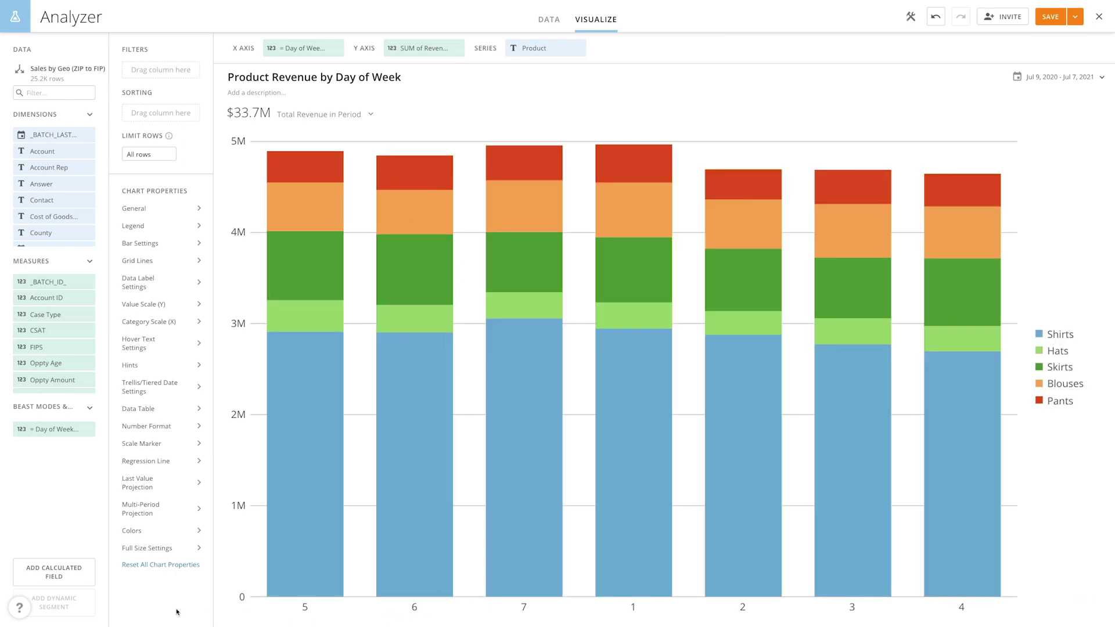
- Start a 'Day of Week Name' Beast Mode: CASE WHEN DAYOFWEEK(`Date`) = 1 THEN 'Sunday'
{"action": "left_click", "coordinate": [84, 577]}
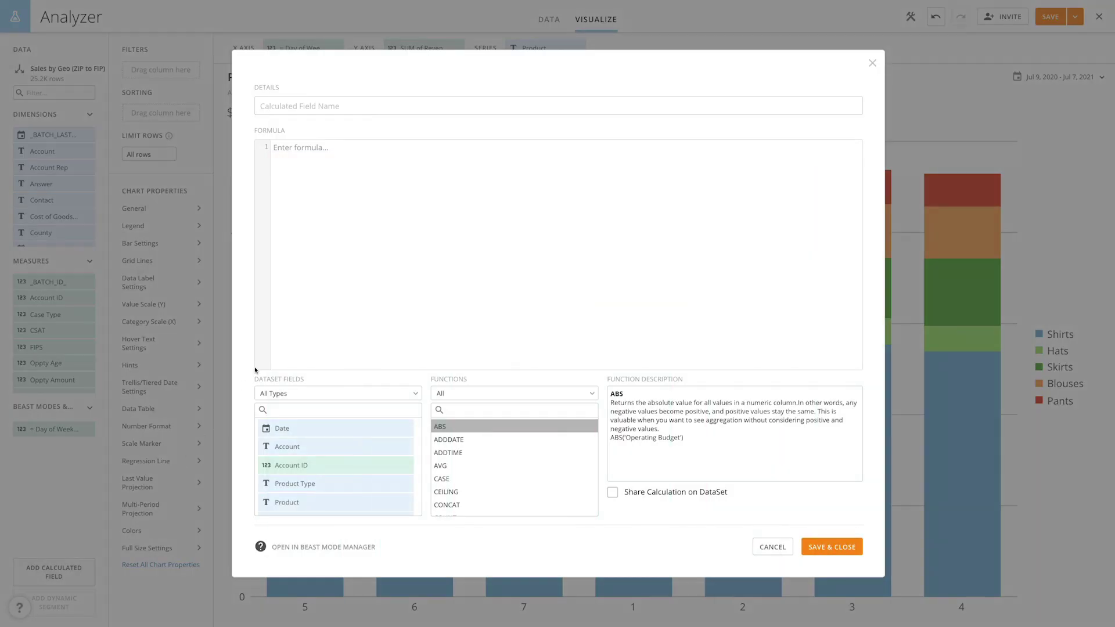
{"action": "left_click", "coordinate": [353, 108]}
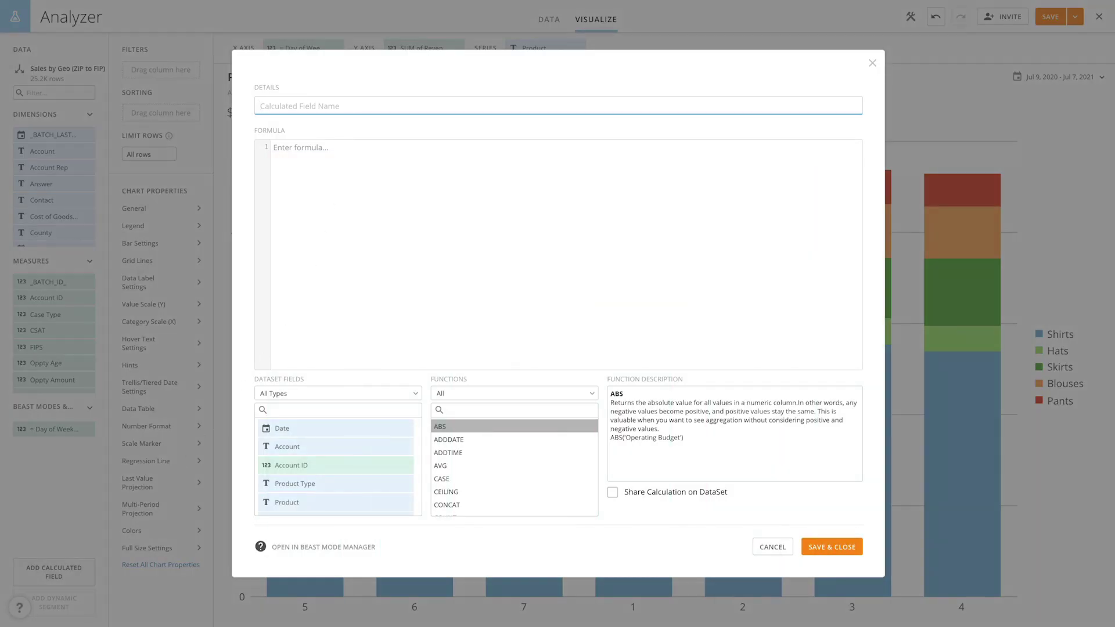
{"action": "type", "text": "Day of Week Name"}
{"action": "key", "text": "Tab"}
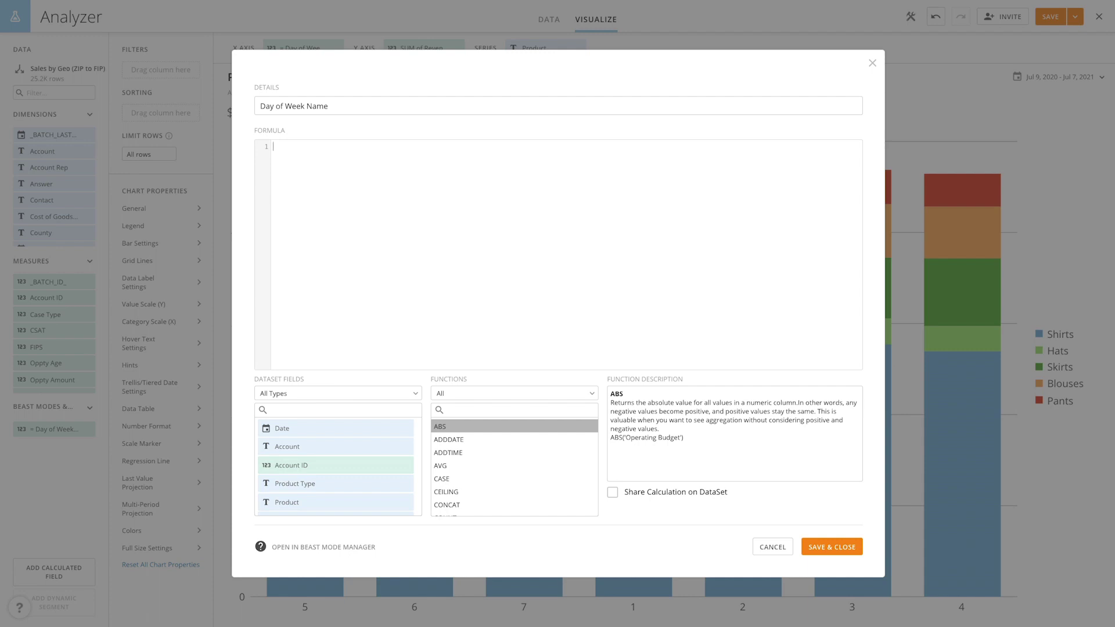
{"action": "type", "text": "CASE"}
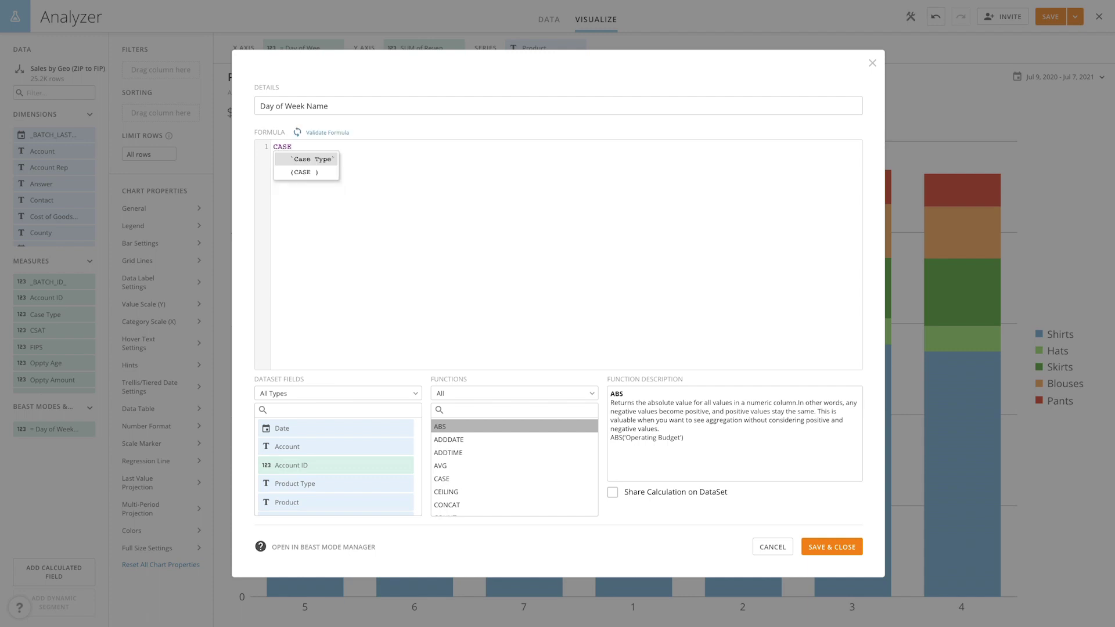
{"action": "key", "text": "Down"}
{"action": "key", "text": "Return"}
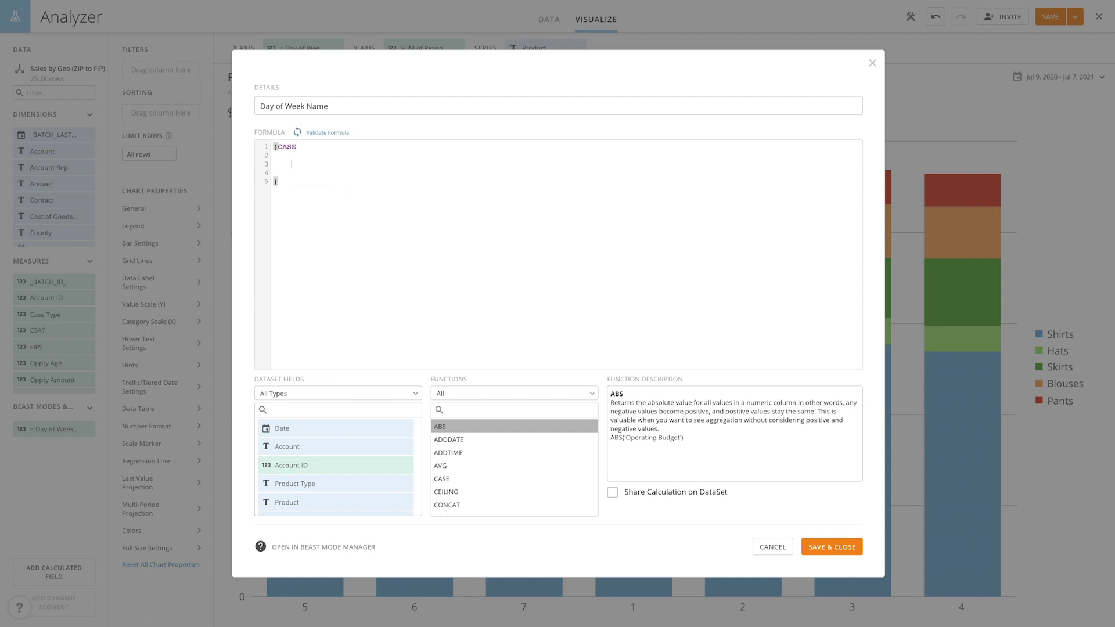
{"action": "type", "text": "WHEN "}
{"action": "type", "text": "DAYOF"}
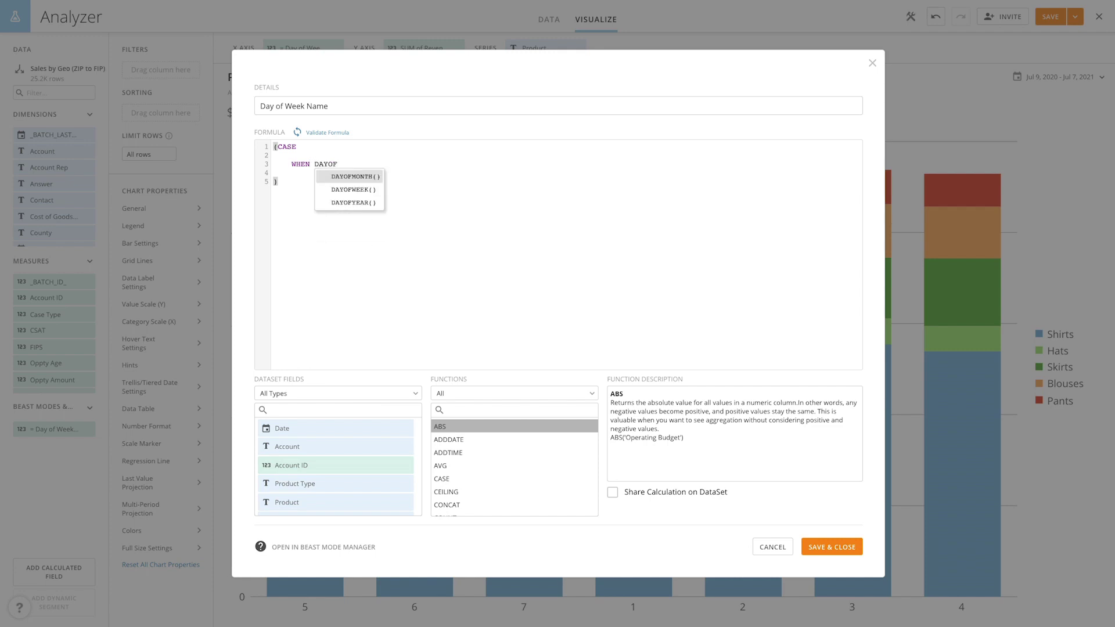
{"action": "key", "text": "Down"}
{"action": "key", "text": "Return"}
{"action": "type", "text": "Date"}
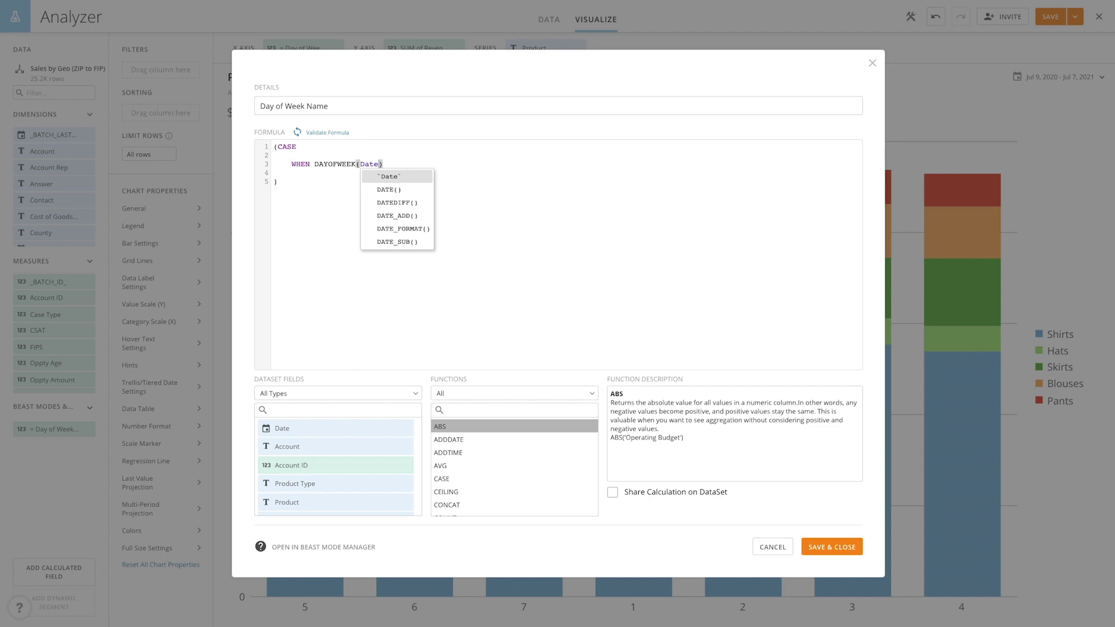
{"action": "key", "text": "Return"}
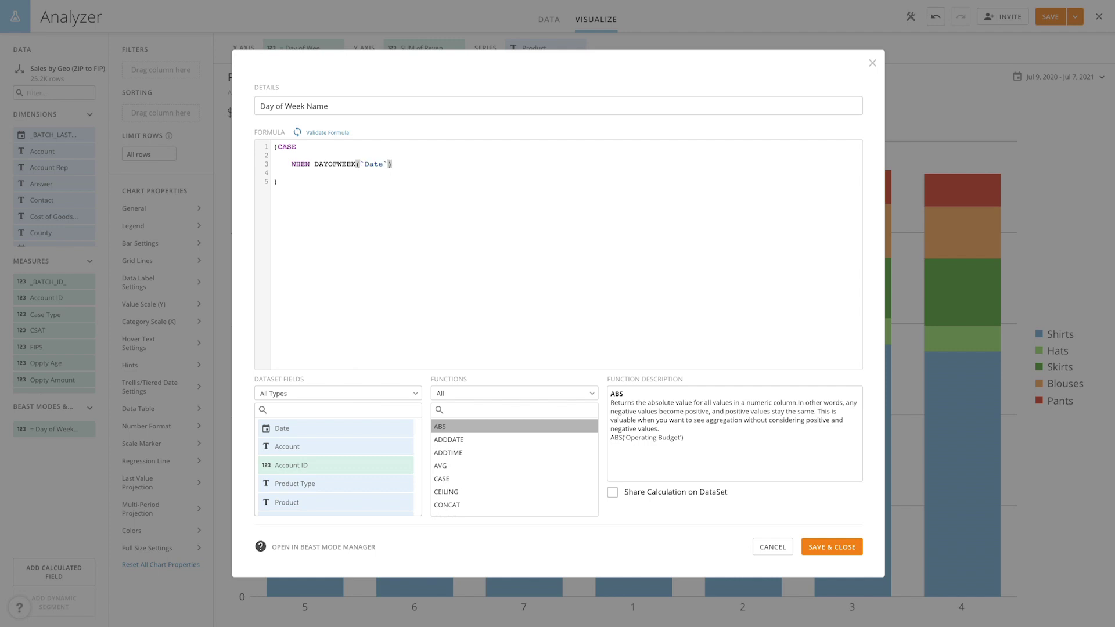
{"action": "key", "text": "Right"}
{"action": "type", "text": "1 TH"}
{"action": "type", "text": "EN "}
{"action": "type", "text": "'Sunday'"}
- Duplicate the Sunday WHEN clause line to make copies for the other days
{"action": "triple_click", "coordinate": [474, 164]}
{"action": "key", "text": "ctrl+c"}
{"action": "key", "text": "ctrl+v"}
{"action": "key", "text": "ctrl+v"}
{"action": "key", "text": "ctrl+v"}
{"action": "key", "text": "ctrl+v"}
{"action": "key", "text": "ctrl+v"}
{"action": "key", "text": "ctrl+v"}
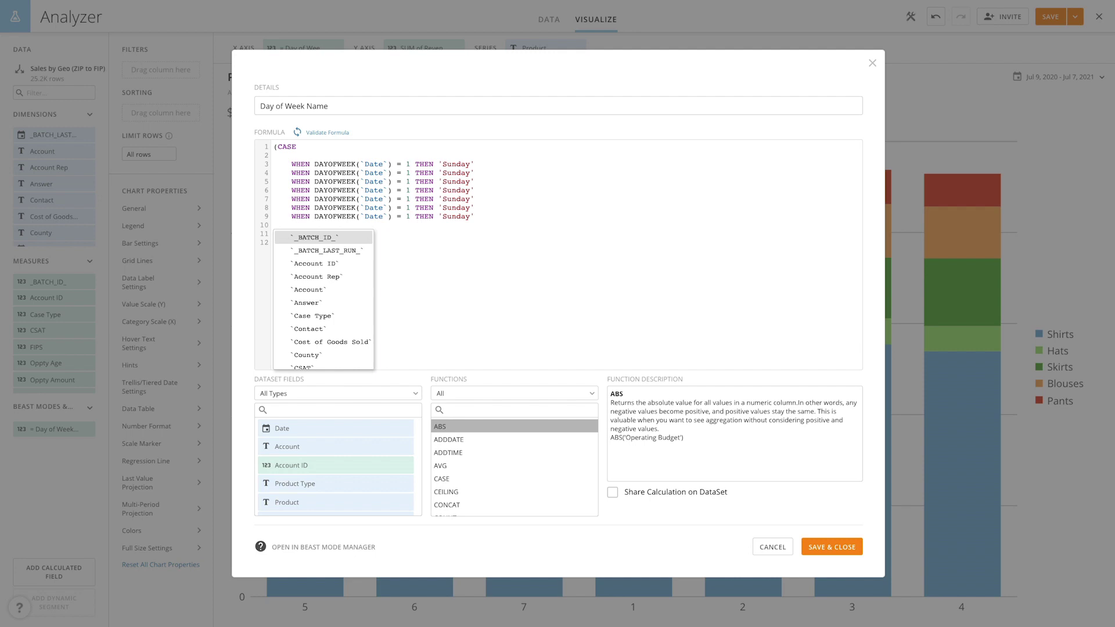
- Edit the copies to map 2–7 to Monday–Saturday and close the CASE with END
{"action": "key", "text": "Escape"}
{"action": "key", "text": "Down"}
{"action": "key", "text": "Down"}
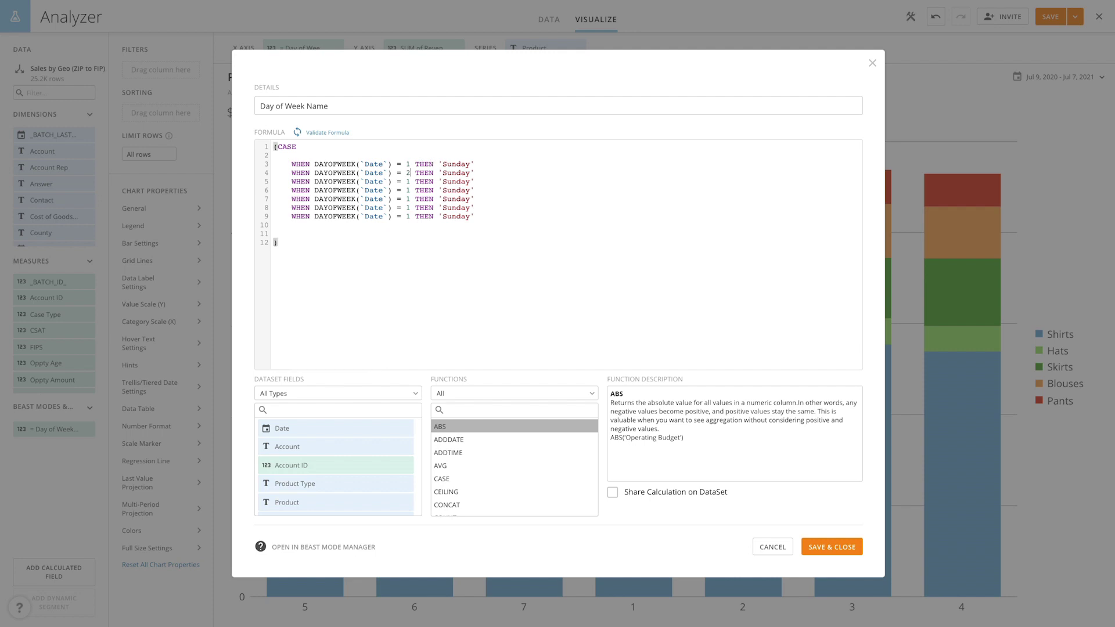
{"action": "left_click_drag", "start_coordinate": [472, 173], "coordinate": [443, 174]}
{"action": "type", "text": "Mo"}
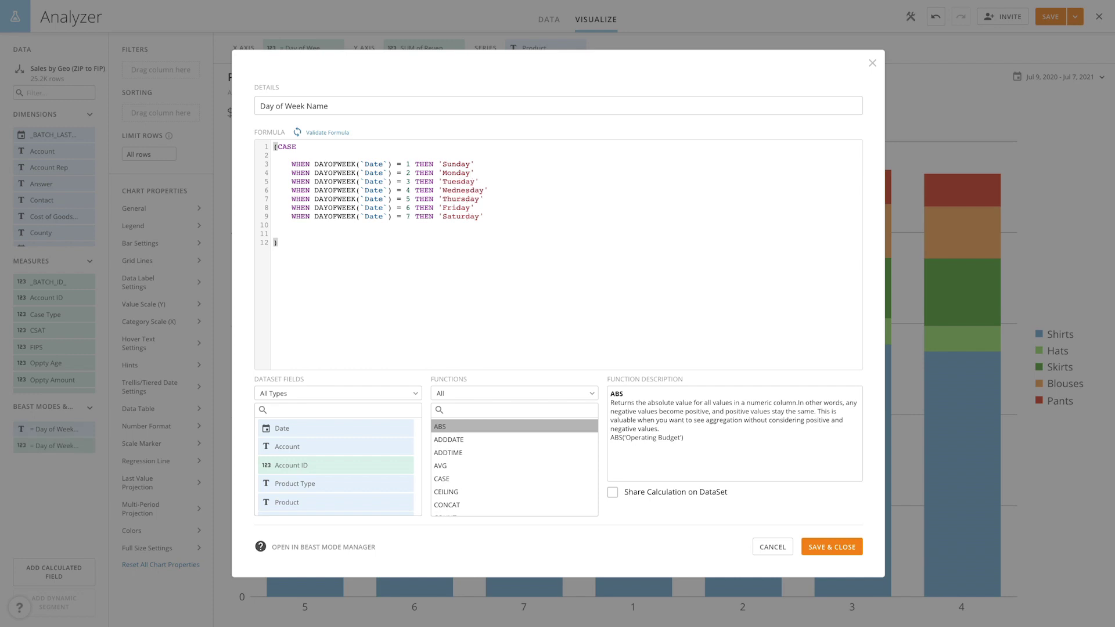
{"action": "key", "text": "Return"}
{"action": "type", "text": "END"}
- Save Day of Week Name, place it on the X Axis, and sort by Day of Week Number
{"action": "left_click", "coordinate": [818, 545]}
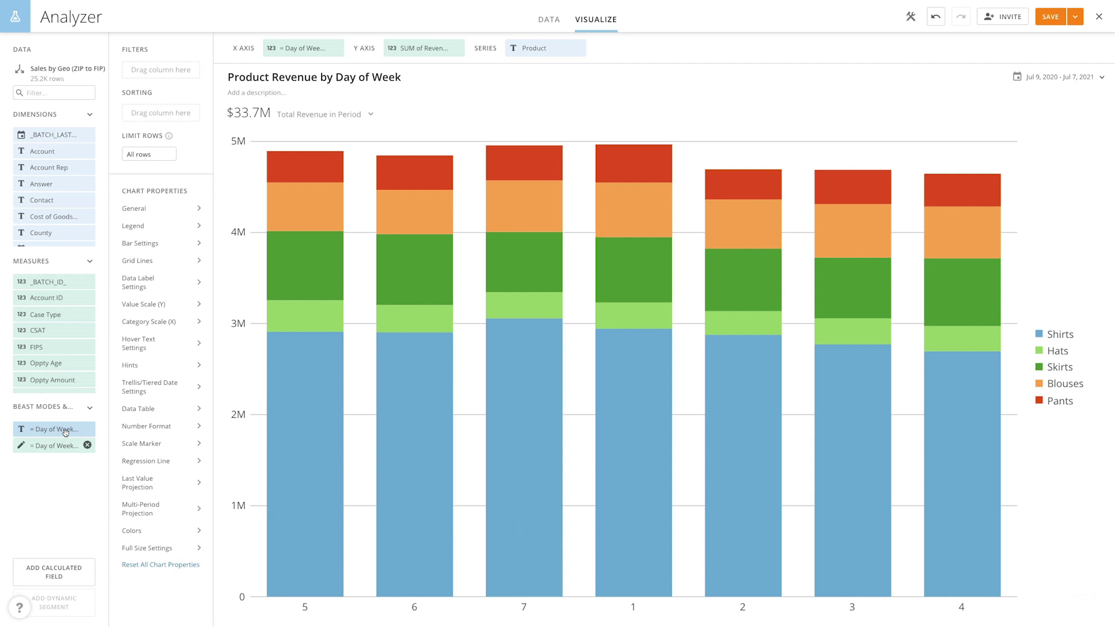
{"action": "left_click_drag", "start_coordinate": [75, 430], "coordinate": [296, 48]}
{"action": "left_click", "coordinate": [297, 48]}
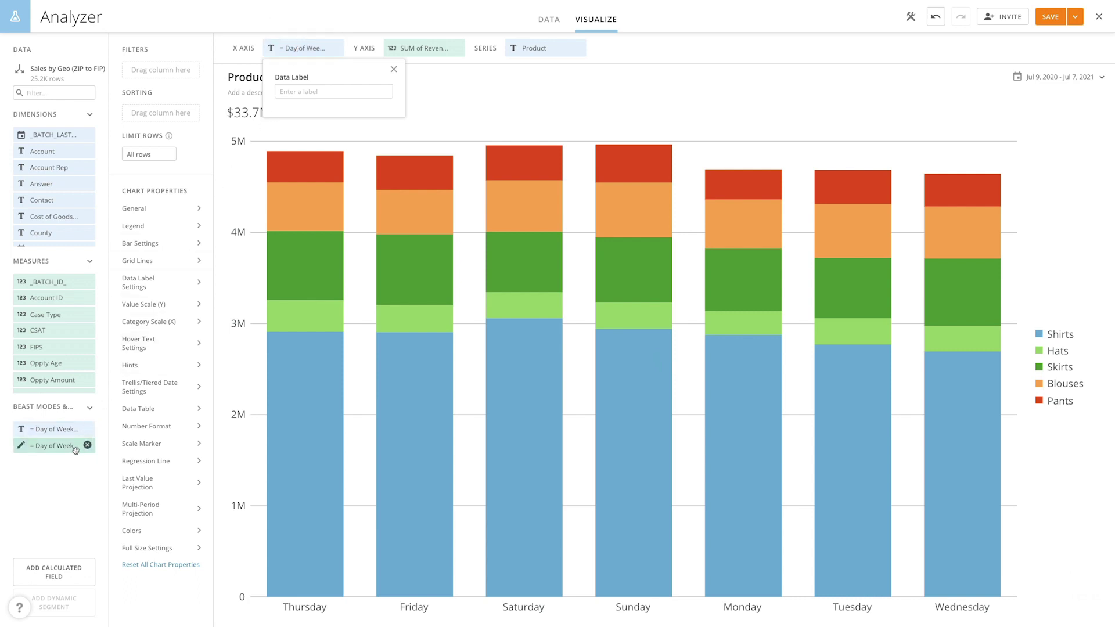
{"action": "left_click_drag", "start_coordinate": [76, 449], "coordinate": [186, 116]}
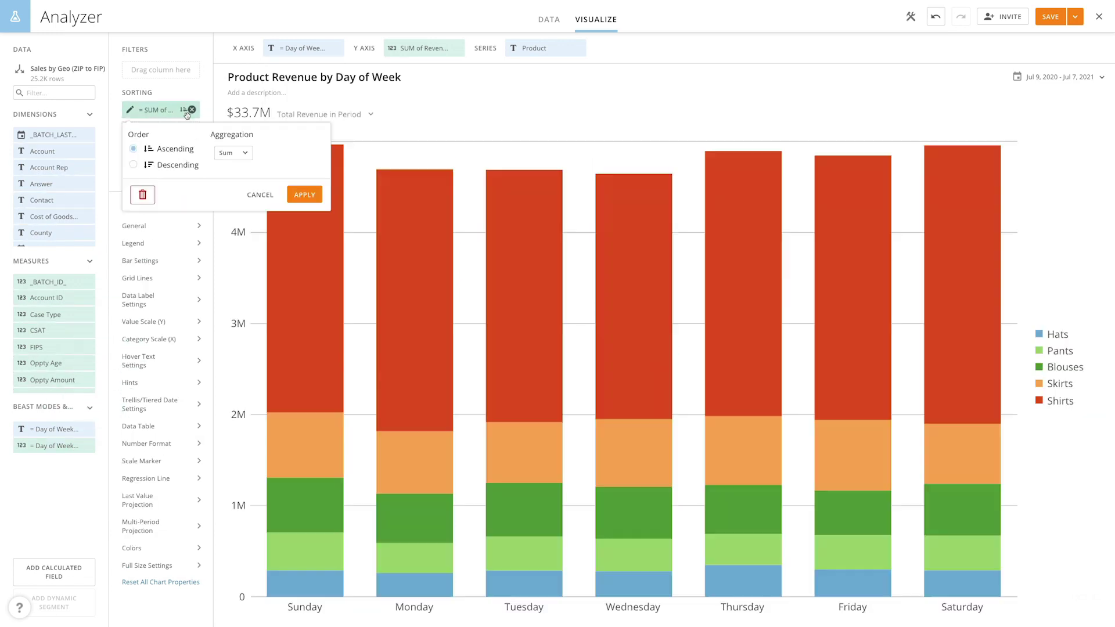
- Apply the ascending Sum sort on Day of Week Number
{"action": "left_click", "coordinate": [410, 138]}
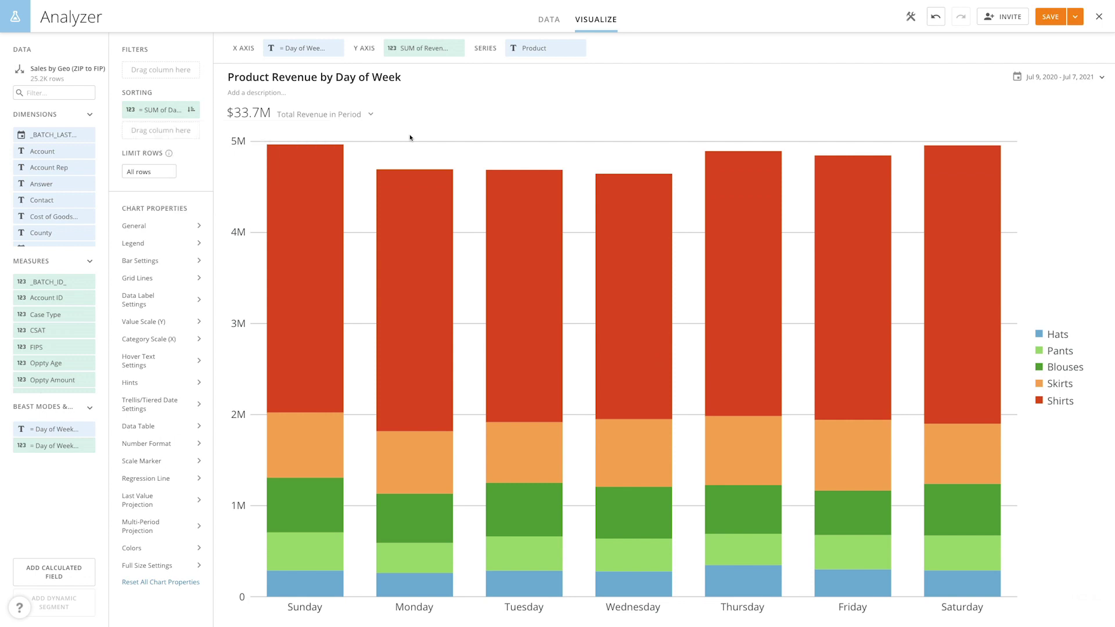